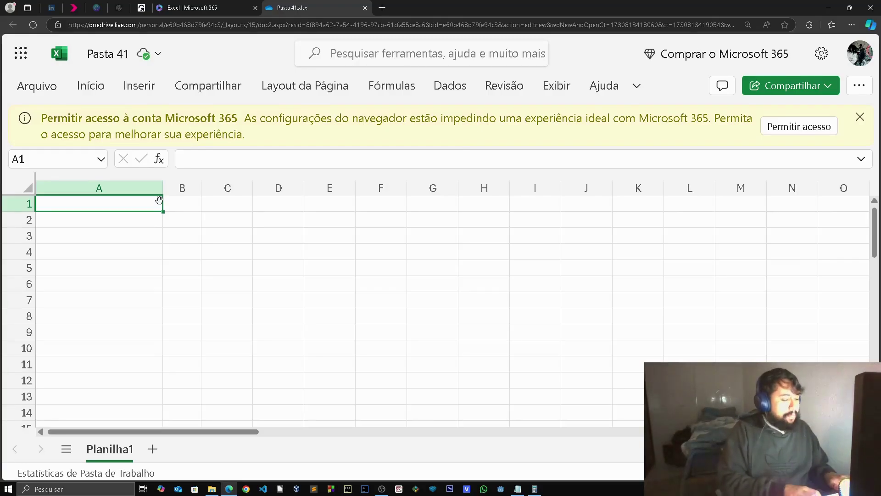
Step: Enter the column headers Alunos, Nota1 and Nota2 in cells A1 to C1
{"action": "type", "text": "Alunos"}
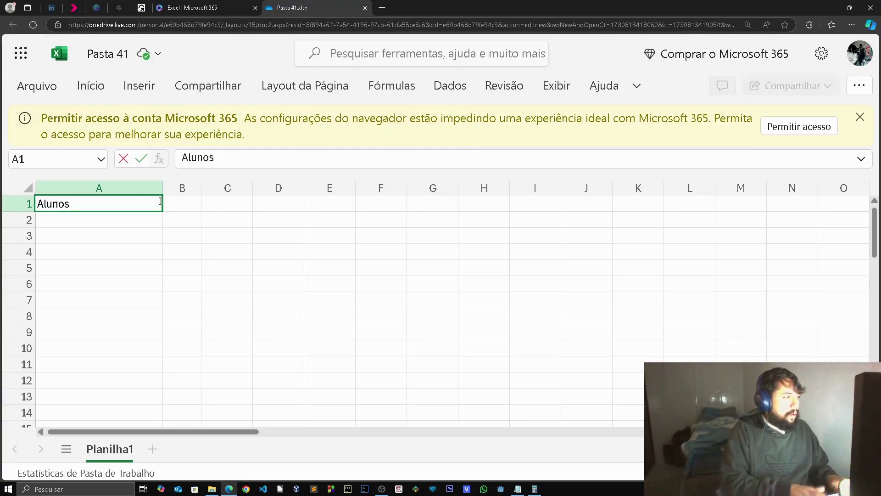
{"action": "key", "text": "Tab"}
{"action": "type", "text": "Nota1"}
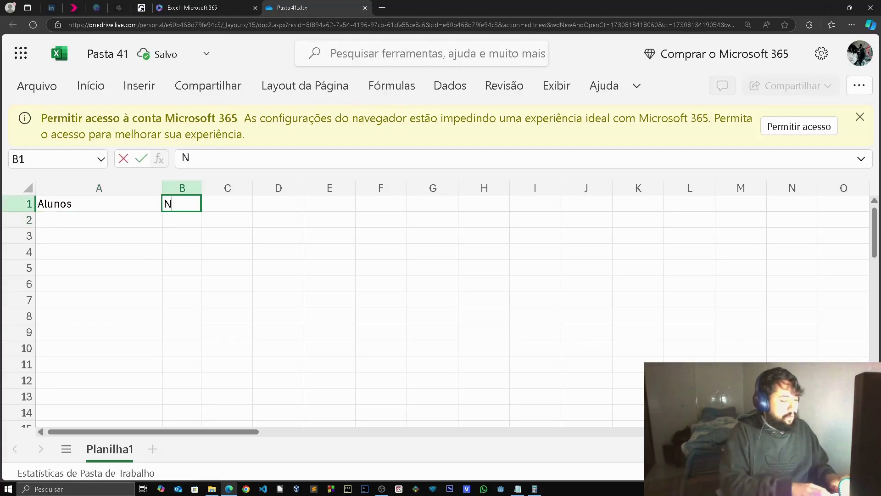
{"action": "key", "text": "Return"}
{"action": "left_click", "coordinate": [226, 203]}
{"action": "type", "text": "No"}
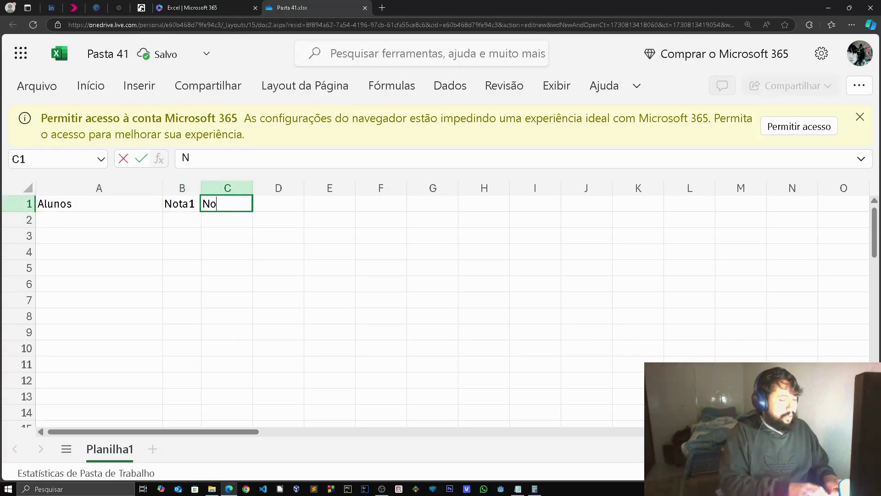
{"action": "key", "text": "Return"}
{"action": "key", "text": "Left"}
{"action": "key", "text": "Left"}
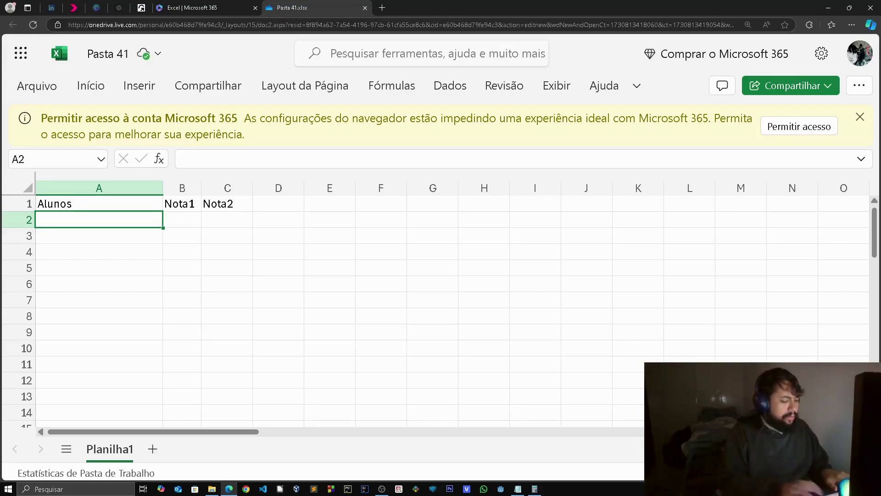
Step: Fill cells A2 to A5 under Alunos with the first names of the four students
{"action": "type", "text": "Maiza"}
{"action": "key", "text": "Return"}
{"action": "type", "text": "Re"}
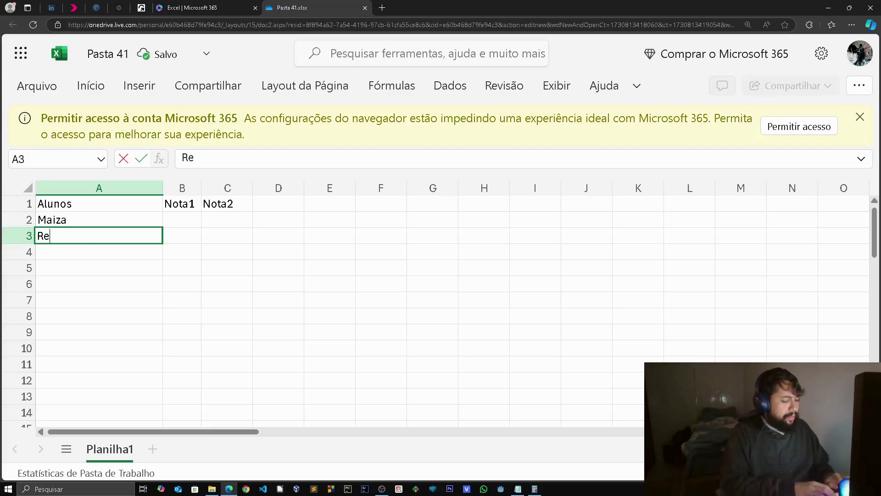
{"action": "type", "text": "becca"}
{"action": "key", "text": "Return"}
{"action": "type", "text": "Carlos"}
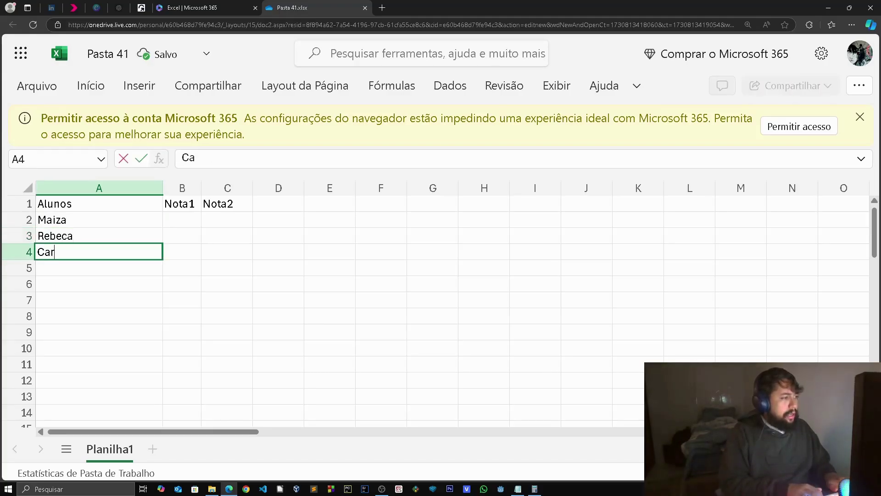
{"action": "key", "text": "Return"}
{"action": "type", "text": "André"}
{"action": "key", "text": "Return"}
Step: Enter the Nota1 and Nota2 grades for the first two students: 5 and 7 in row 2, 8 and 8 in row 3
{"action": "key", "text": "Up"}
{"action": "key", "text": "Right"}
{"action": "key", "text": "Up"}
{"action": "key", "text": "Up"}
{"action": "key", "text": "Up"}
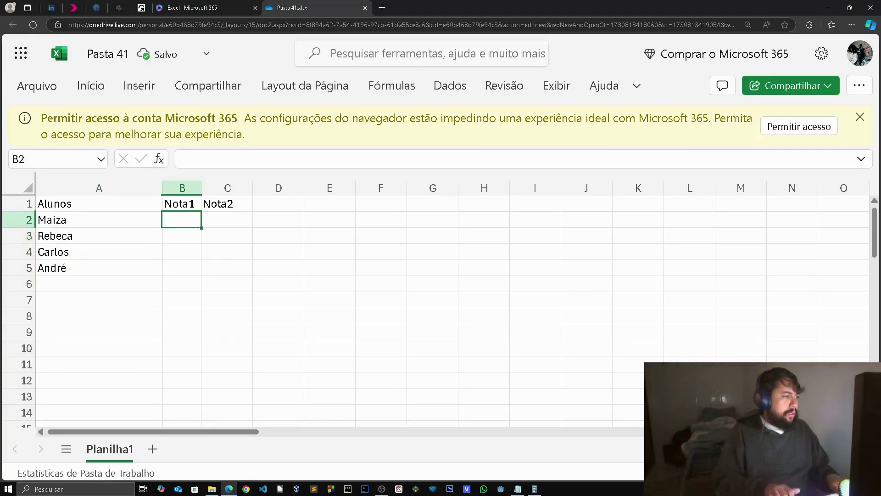
{"action": "type", "text": "5"}
{"action": "key", "text": "Right"}
{"action": "type", "text": "7"}
{"action": "key", "text": "Return"}
{"action": "key", "text": "Left"}
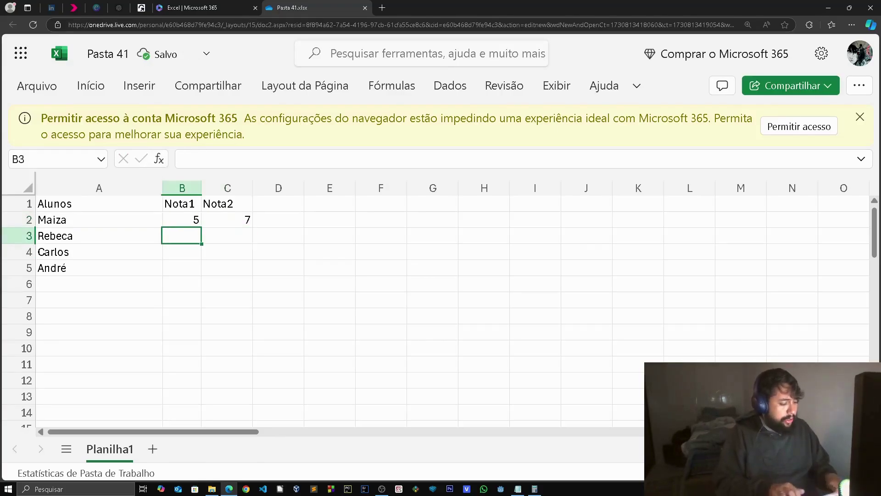
{"action": "type", "text": "8"}
{"action": "key", "text": "Right"}
{"action": "type", "text": "8"}
{"action": "key", "text": "Return"}
Step: Enter the grades for the last two students: 4 and 4 in row 4, 10 and 5 in row 5
{"action": "key", "text": "Left"}
{"action": "type", "text": "4"}
{"action": "key", "text": "Right"}
{"action": "type", "text": "4"}
{"action": "key", "text": "Return"}
{"action": "key", "text": "Left"}
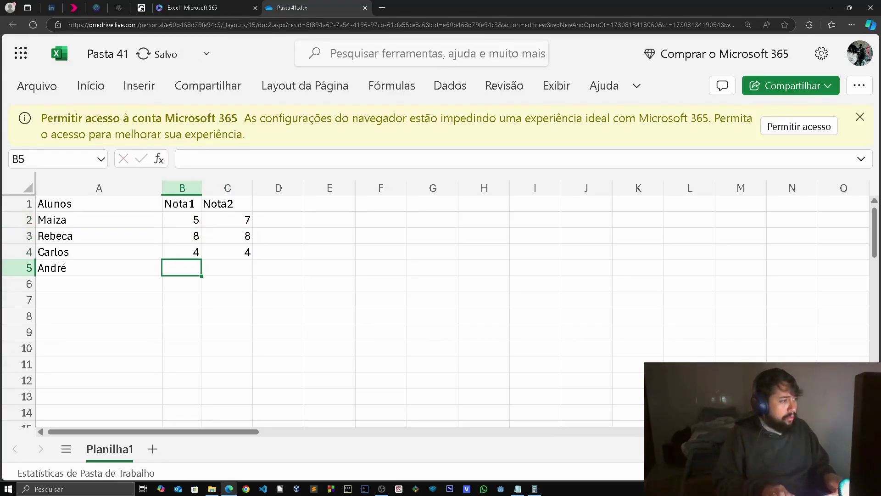
{"action": "type", "text": "10"}
{"action": "key", "text": "Right"}
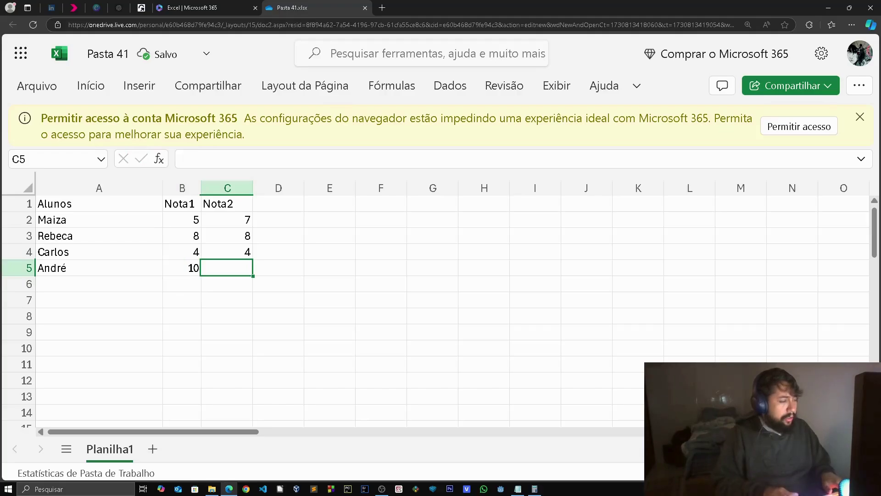
{"action": "type", "text": "5"}
{"action": "key", "text": "Return"}
{"action": "left_click_drag", "start_coordinate": [184, 219], "coordinate": [250, 238]}
{"action": "left_click", "coordinate": [184, 205]}
{"action": "left_click", "coordinate": [233, 219]}
{"action": "left_click", "coordinate": [194, 224]}
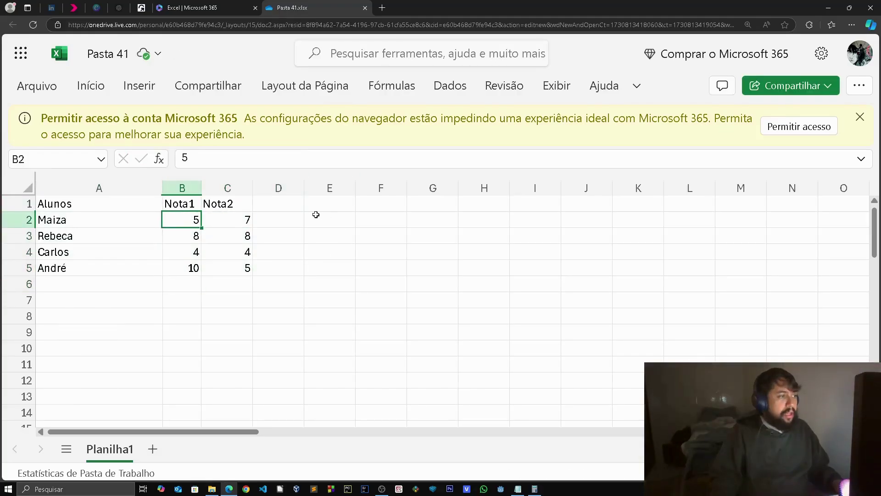
Step: Add the header Resultado da Soma in cell D1 and fit column D's width to the text
{"action": "left_click", "coordinate": [316, 215]}
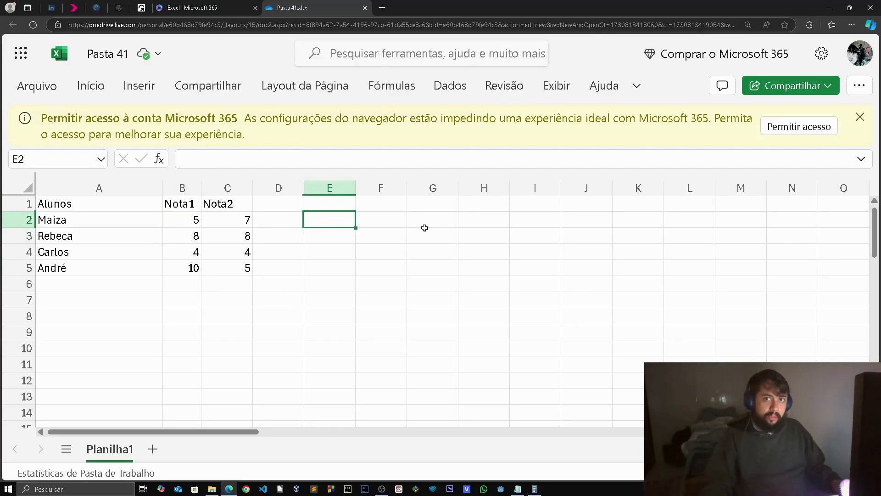
{"action": "key", "text": "Left"}
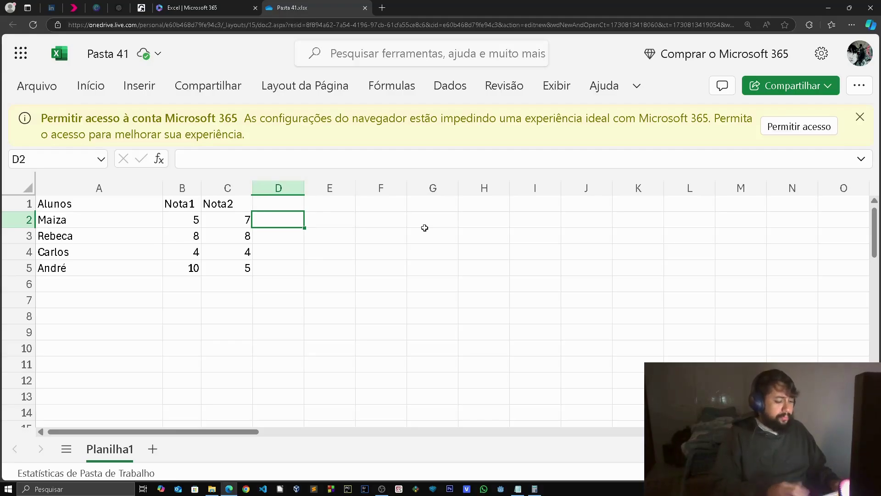
{"action": "key", "text": "Up"}
{"action": "type", "text": "R"}
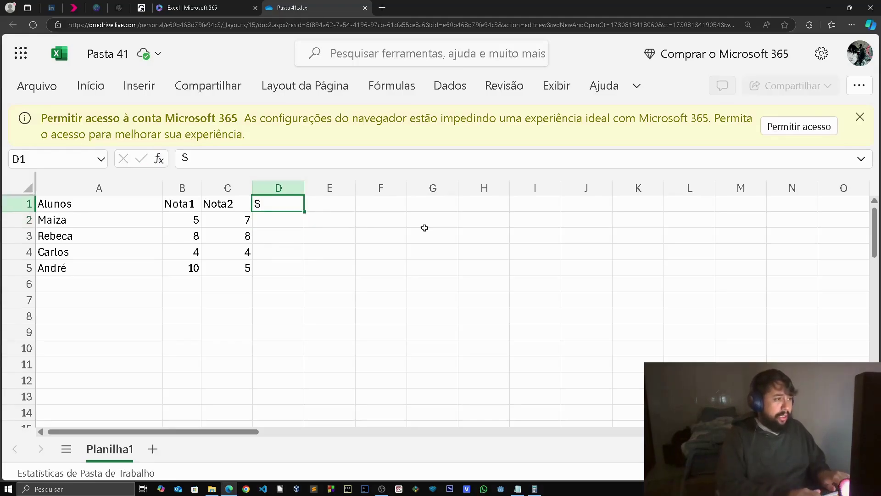
{"action": "type", "text": "estulado da Soma"}
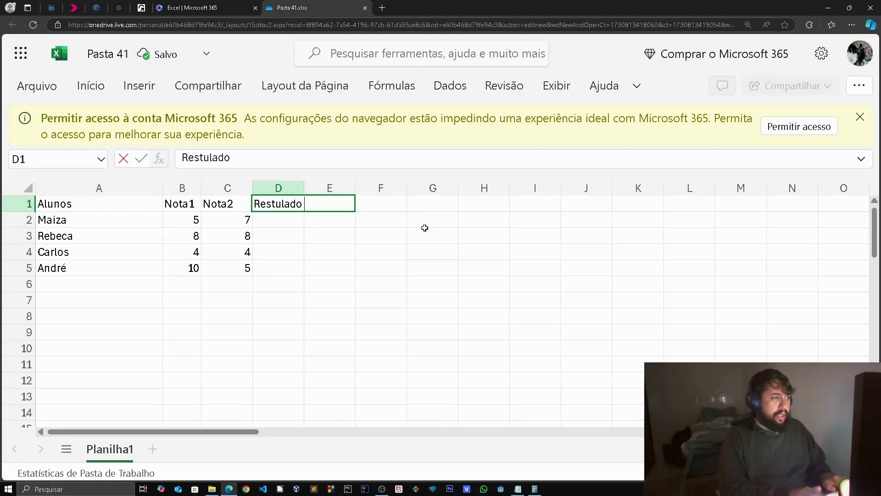
{"action": "key", "text": "BackSpace"}
{"action": "key", "text": "BackSpace"}
{"action": "key", "text": "BackSpace"}
{"action": "key", "text": "BackSpace"}
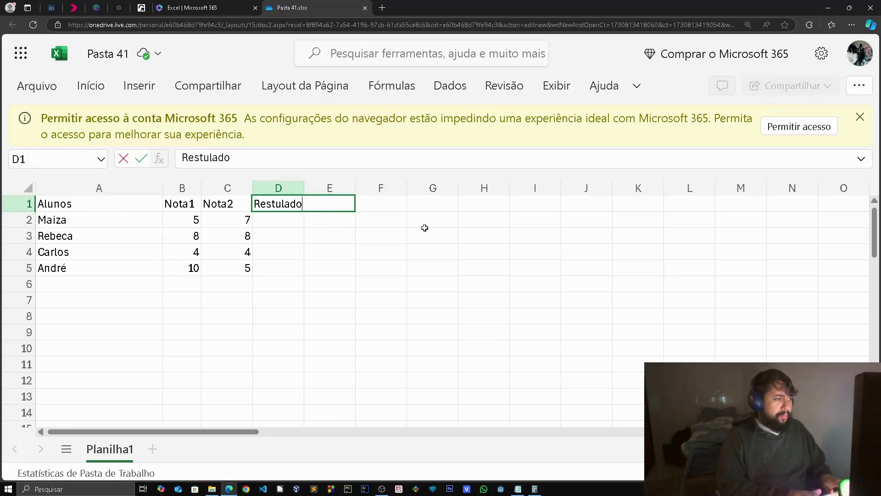
{"action": "key", "text": "BackSpace"}
{"action": "key", "text": "BackSpace"}
{"action": "key", "text": "BackSpace"}
{"action": "key", "text": "BackSpace"}
{"action": "key", "text": "BackSpace"}
{"action": "type", "text": "ltado da Soma"}
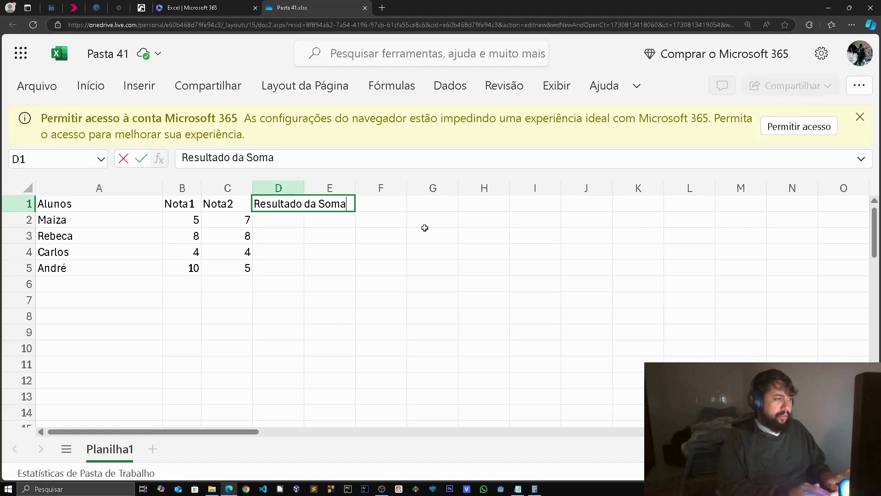
{"action": "key", "text": "Return"}
{"action": "double_click", "coordinate": [304, 188]}
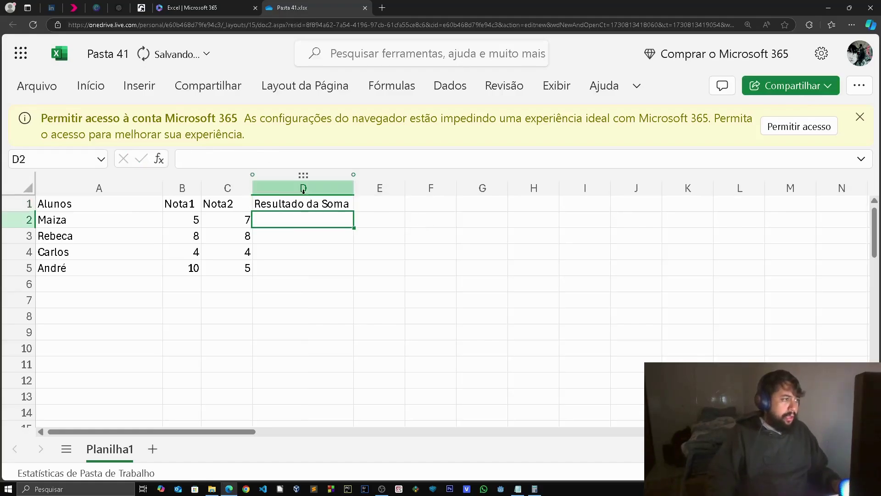
Step: Enter the first student's sum by hand as 12 in cell D2 and clear it again
{"action": "left_click", "coordinate": [186, 221]}
{"action": "left_click", "coordinate": [225, 220]}
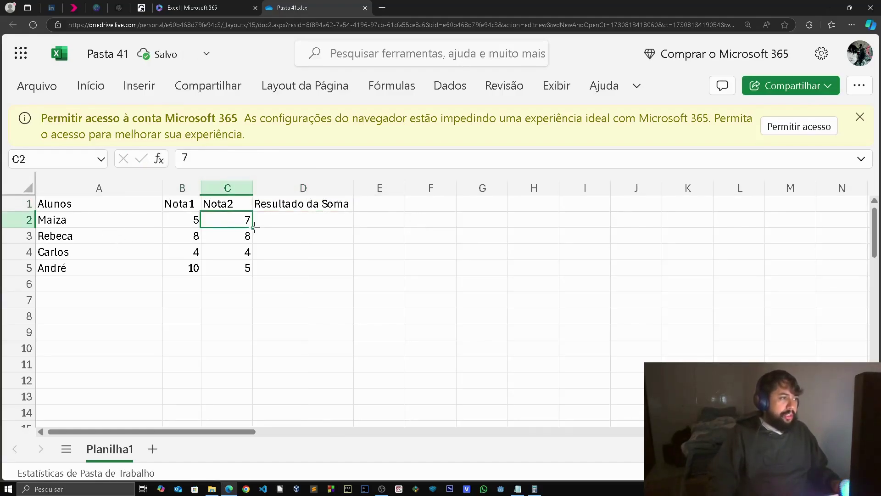
{"action": "left_click", "coordinate": [193, 222]}
{"action": "left_click", "coordinate": [236, 222]}
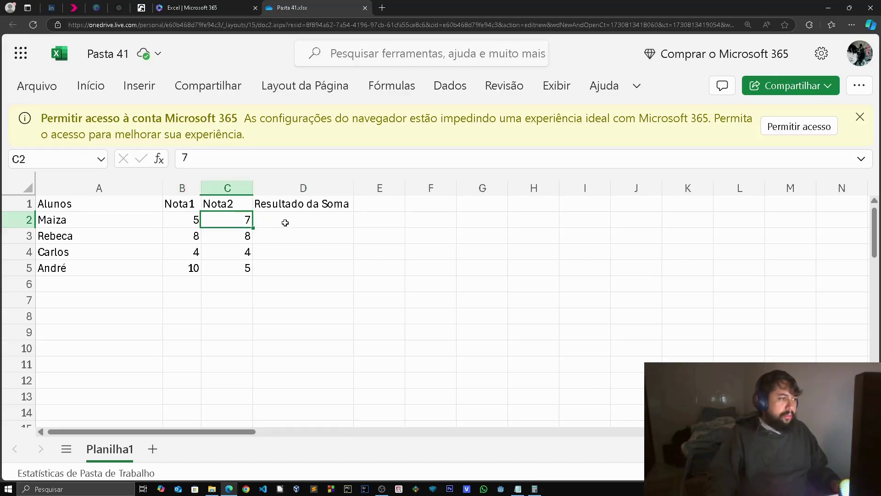
{"action": "left_click", "coordinate": [293, 220]}
{"action": "type", "text": "12"}
{"action": "left_click", "coordinate": [290, 255]}
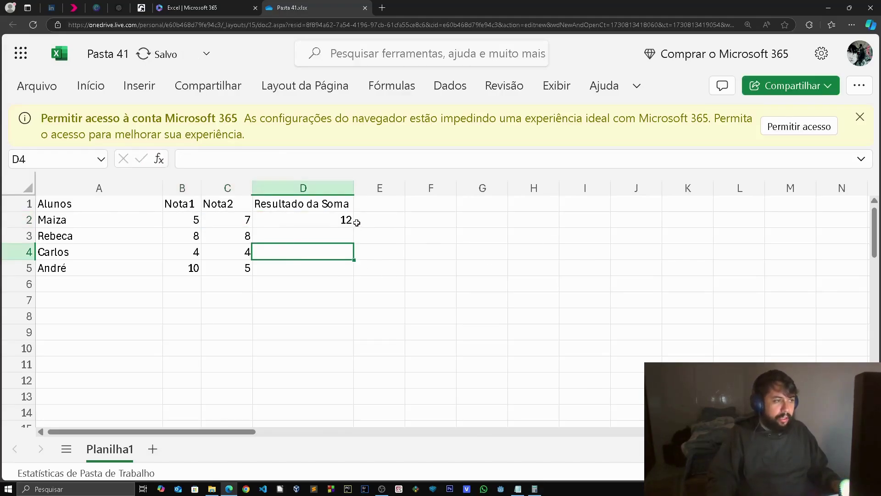
{"action": "left_click", "coordinate": [347, 222]}
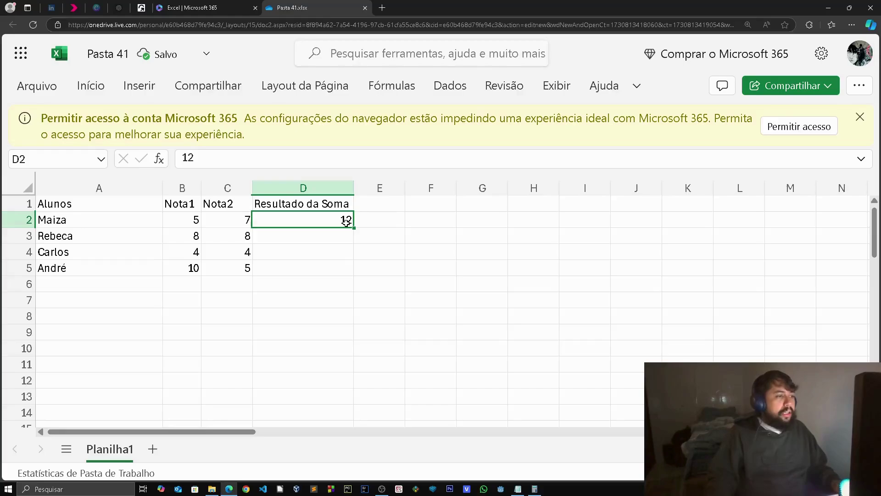
{"action": "key", "text": "Delete"}
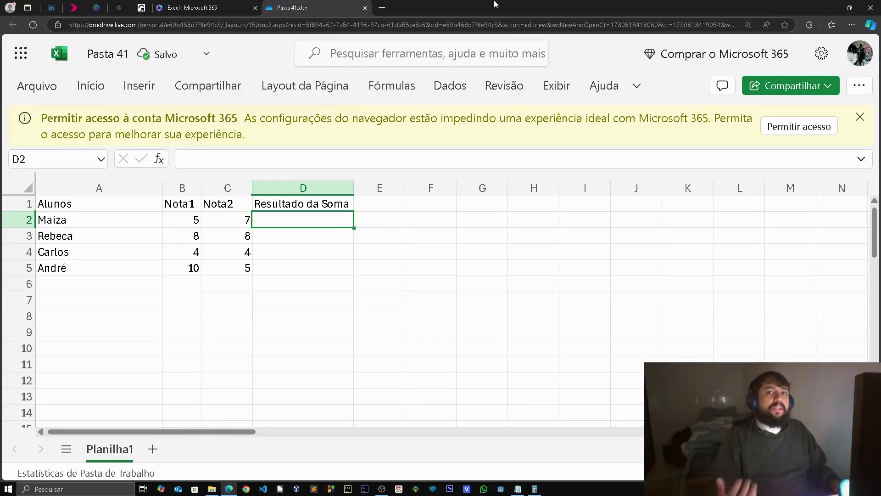
Step: Enter the sums 12 in D2 and 16 in D3 by hand and clear both cells
{"action": "left_click_drag", "start_coordinate": [74, 221], "coordinate": [105, 230]}
{"action": "left_click", "coordinate": [291, 220]}
{"action": "type", "text": "12"}
{"action": "key", "text": "Return"}
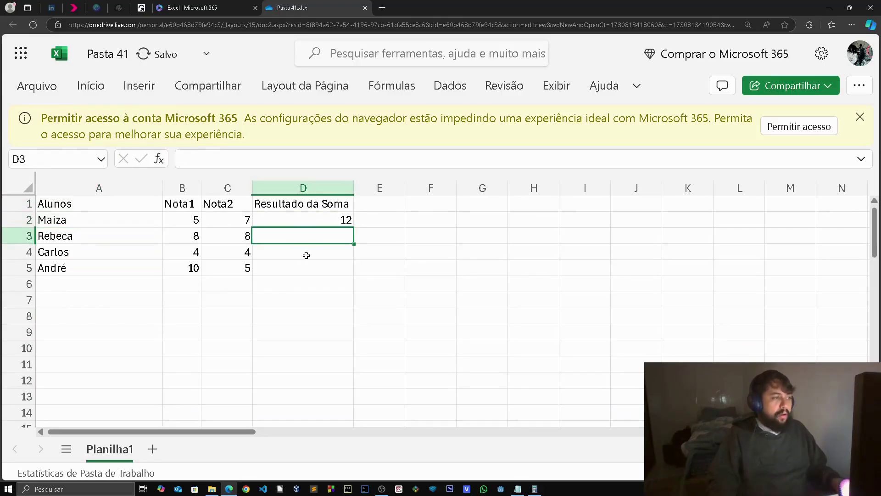
{"action": "type", "text": "16"}
{"action": "left_click", "coordinate": [303, 317]}
{"action": "left_click_drag", "start_coordinate": [336, 216], "coordinate": [340, 235]}
{"action": "key", "text": "Delete"}
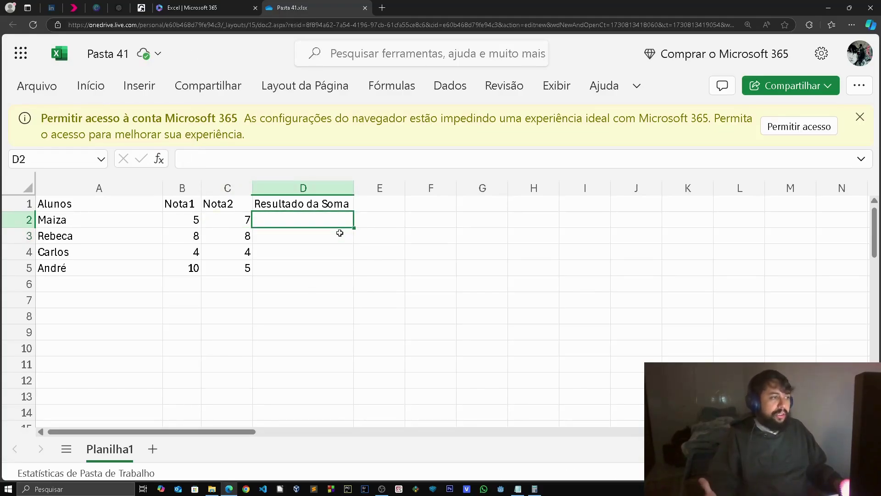
Step: Start a formula with the SOMA function in cell D2, with its parenthesis opened for the arguments
{"action": "left_click", "coordinate": [185, 220]}
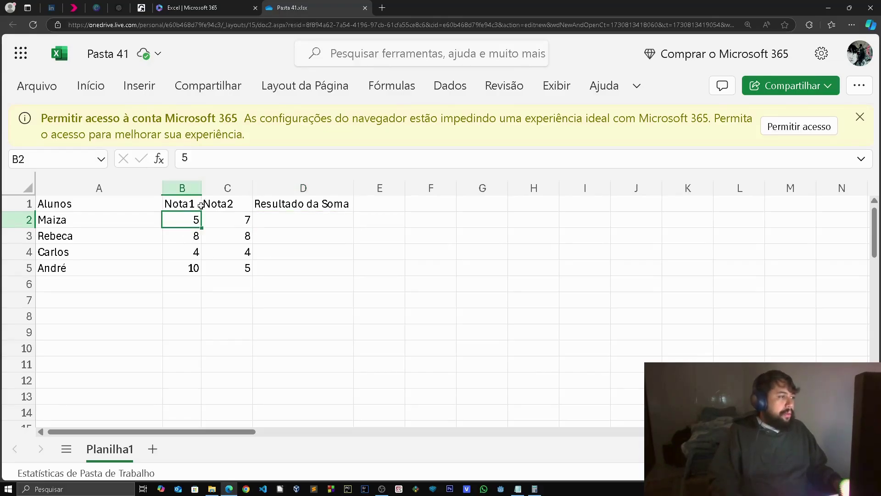
{"action": "left_click", "coordinate": [240, 219]}
{"action": "left_click", "coordinate": [321, 219]}
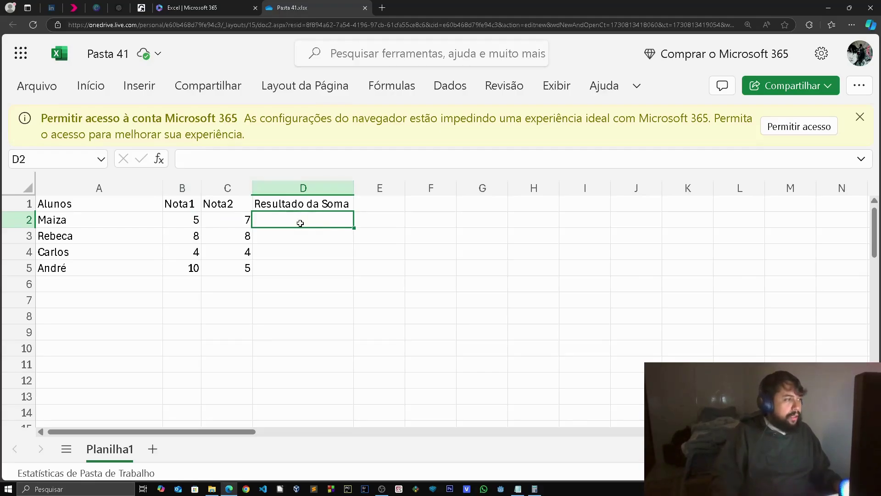
{"action": "type", "text": "="}
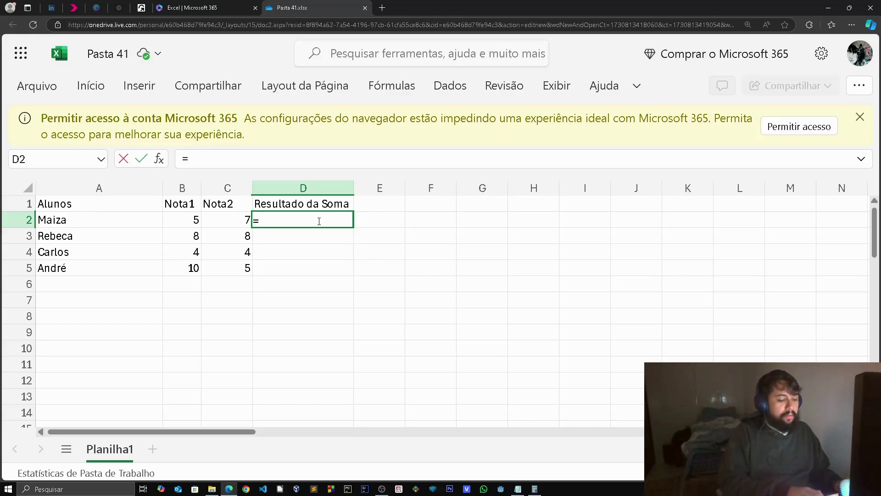
{"action": "type", "text": "soma"}
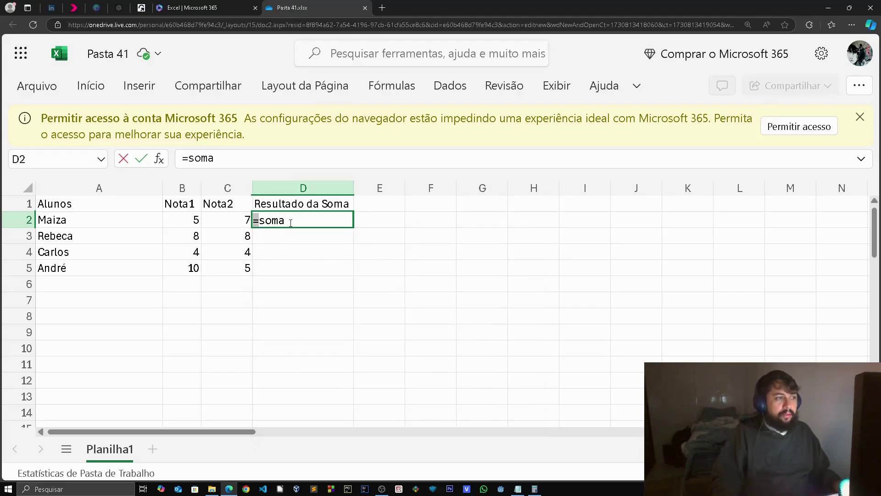
{"action": "left_click_drag", "start_coordinate": [288, 221], "coordinate": [260, 221]}
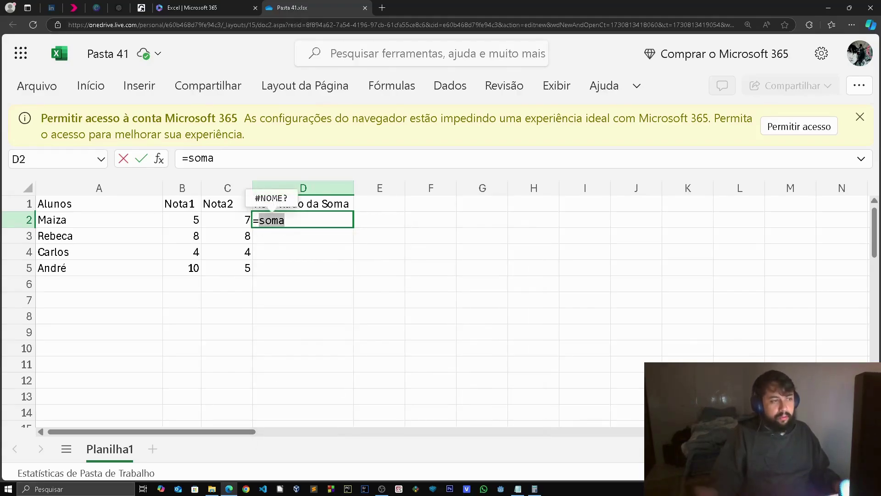
{"action": "left_click", "coordinate": [295, 225]}
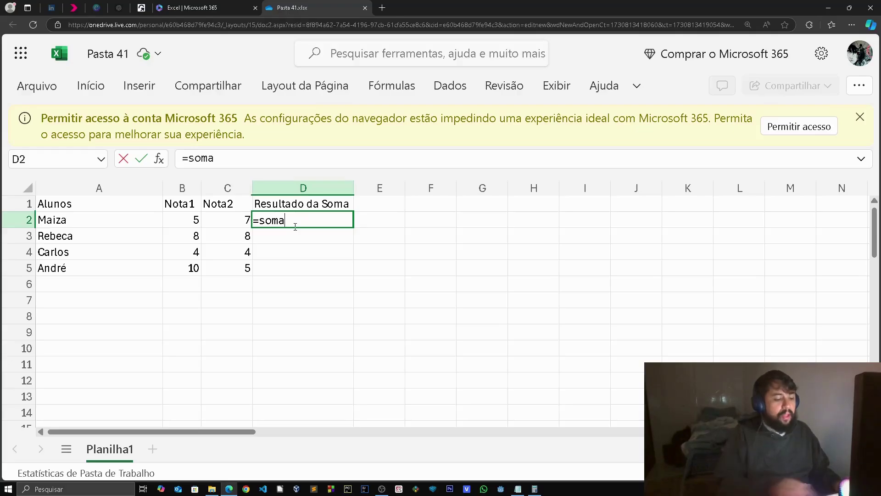
{"action": "type", "text": "("}
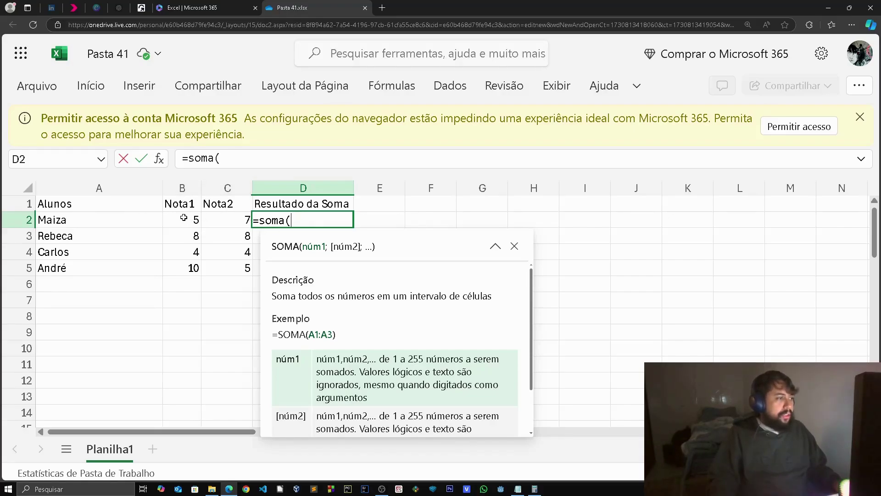
Step: Add the range B2:C2 to the SOMA formula in D2 and remove it again
{"action": "left_click_drag", "start_coordinate": [185, 219], "coordinate": [214, 224]}
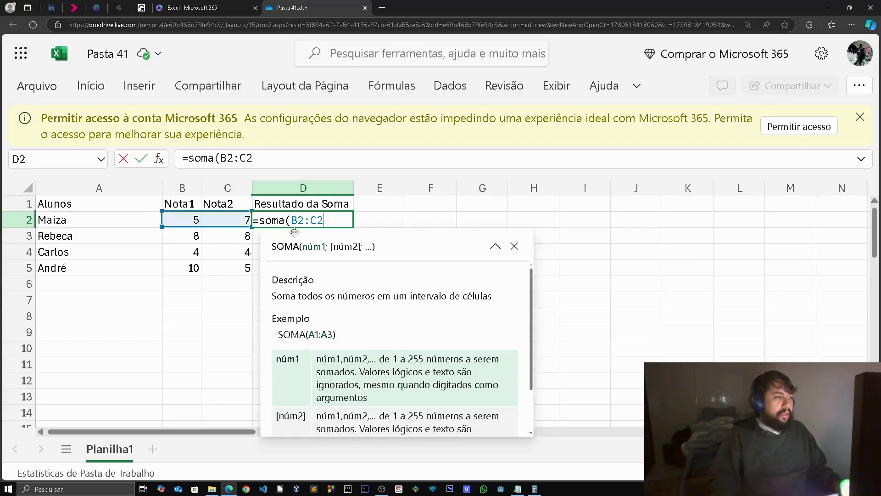
{"action": "left_click_drag", "start_coordinate": [293, 216], "coordinate": [296, 218]}
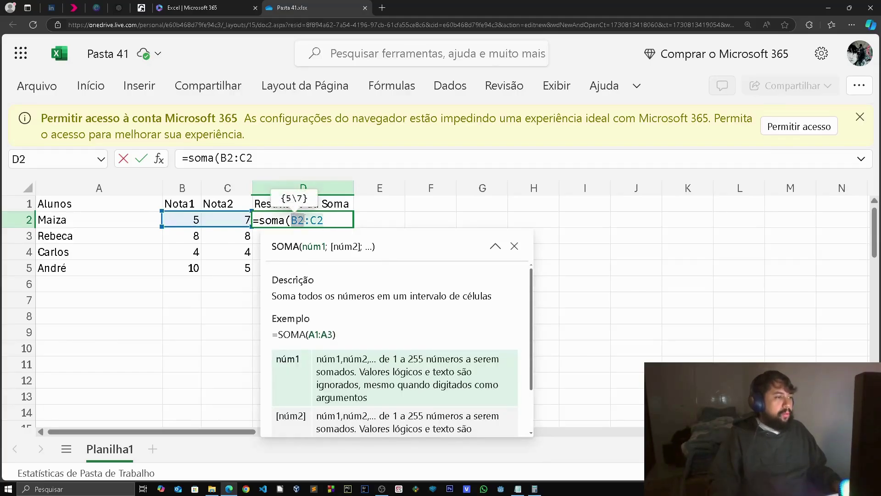
{"action": "left_click", "coordinate": [310, 221]}
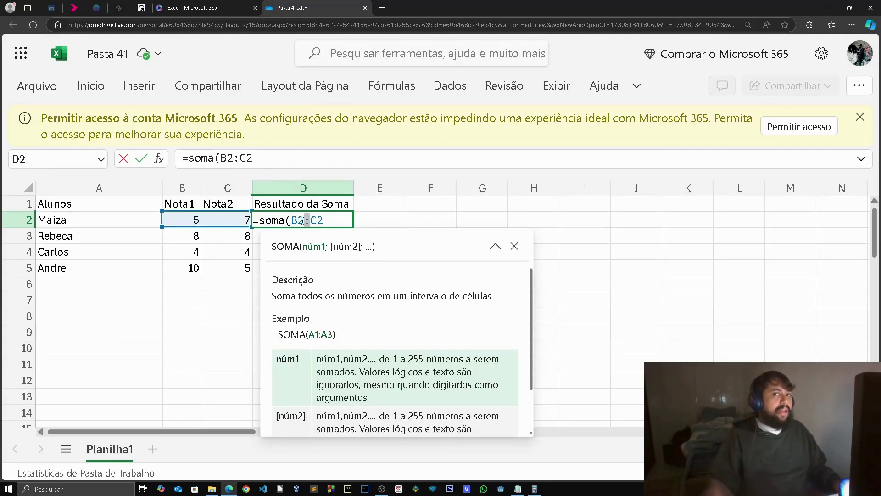
{"action": "left_click_drag", "start_coordinate": [323, 221], "coordinate": [310, 221]}
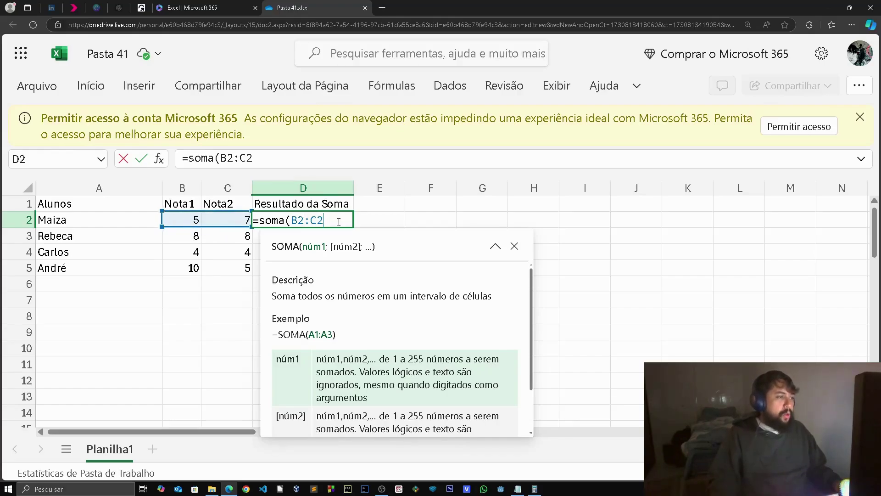
{"action": "key", "text": "BackSpace"}
{"action": "key", "text": "BackSpace"}
{"action": "key", "text": "BackSpace"}
{"action": "key", "text": "BackSpace"}
{"action": "key", "text": "BackSpace"}
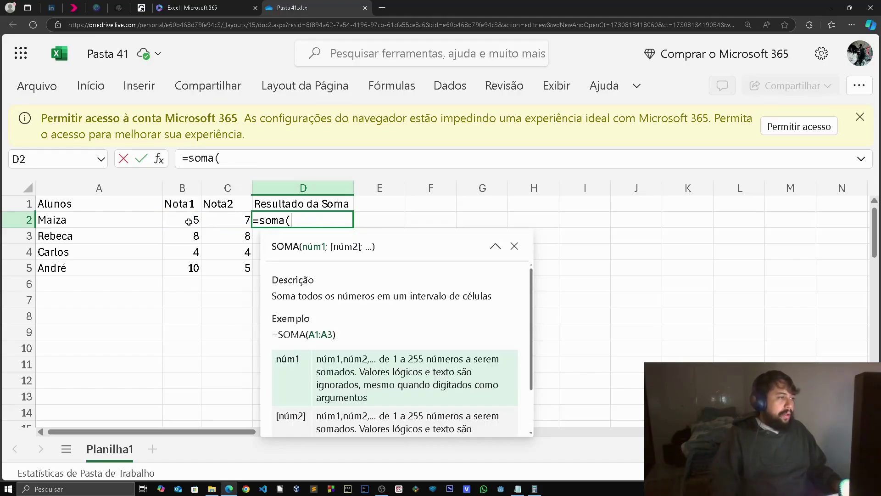
Step: Complete the formula in D2 as =soma(B2+C2) and select the cell again
{"action": "left_click", "coordinate": [189, 222]}
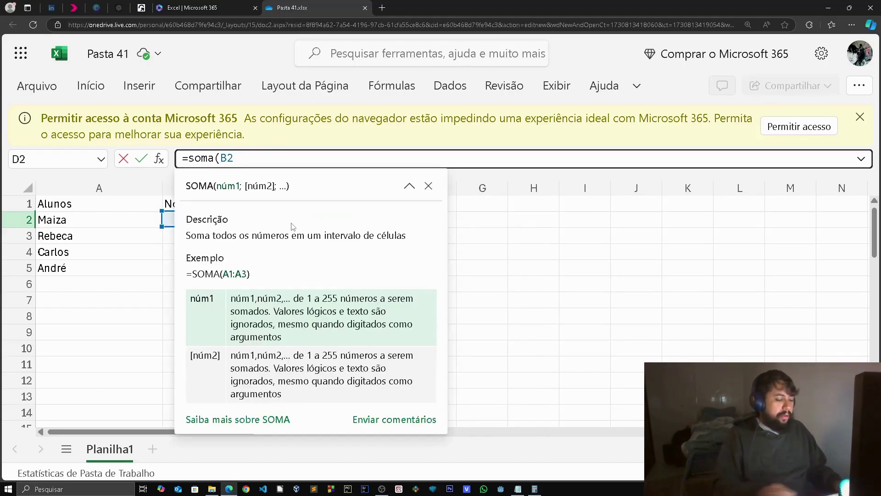
{"action": "type", "text": "+"}
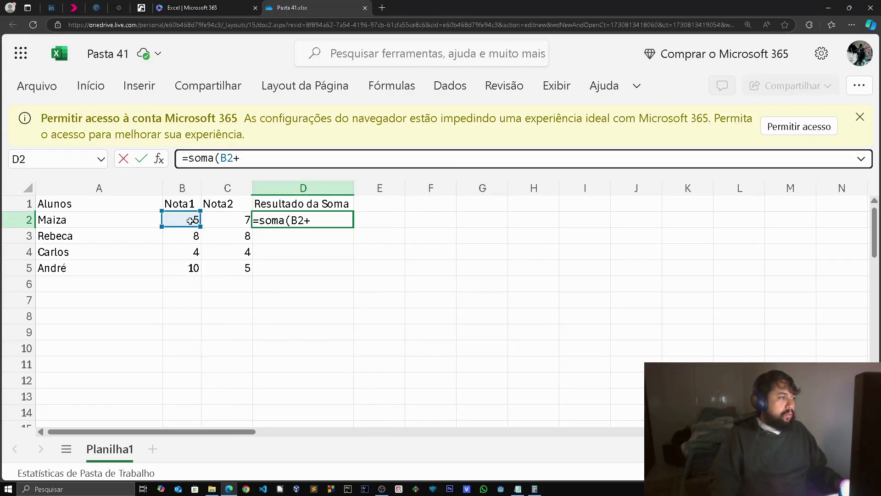
{"action": "left_click", "coordinate": [231, 222]}
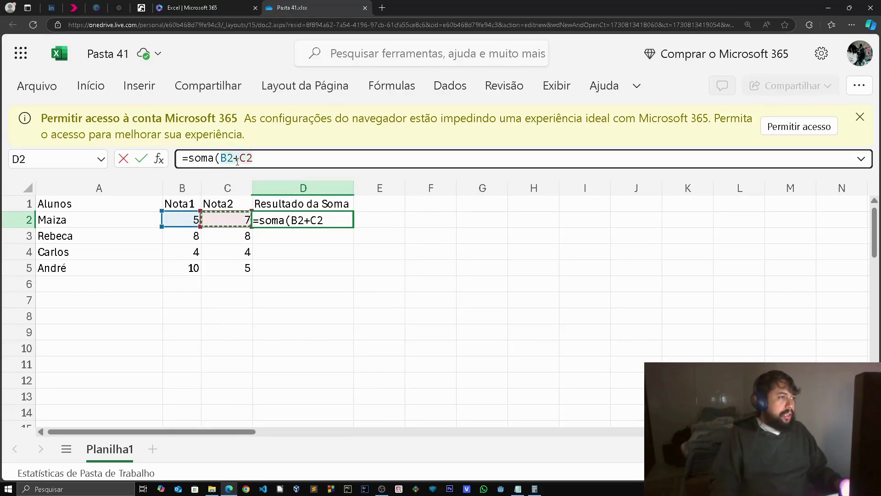
{"action": "type", "text": ")"}
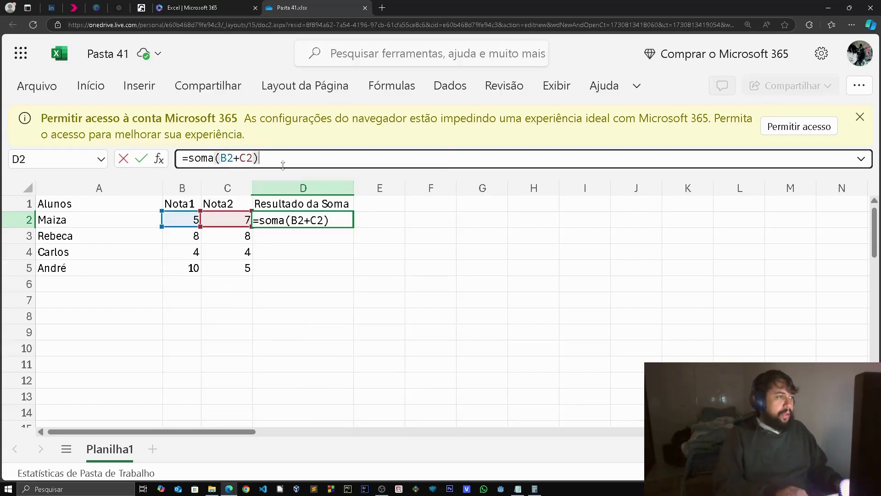
{"action": "key", "text": "Return"}
{"action": "left_click", "coordinate": [336, 215]}
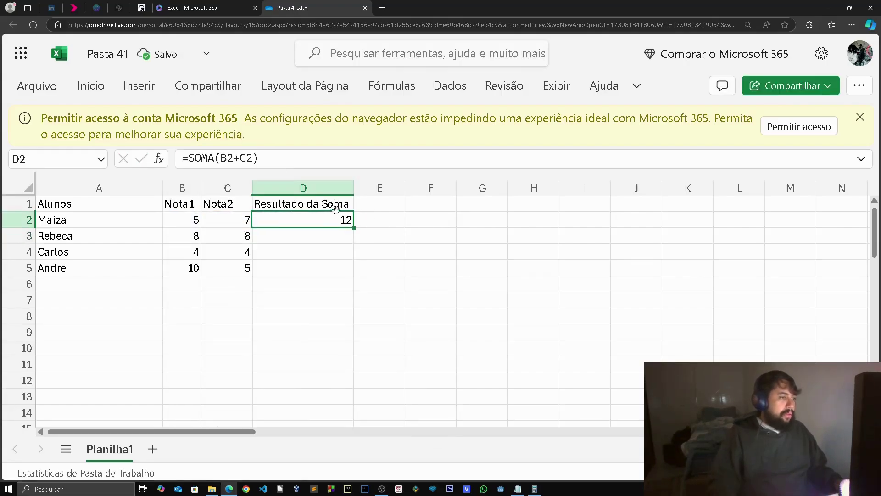
Step: Change the operator in D2's formula to subtraction, making it =SOMA(B2-C2)
{"action": "left_click", "coordinate": [239, 158]}
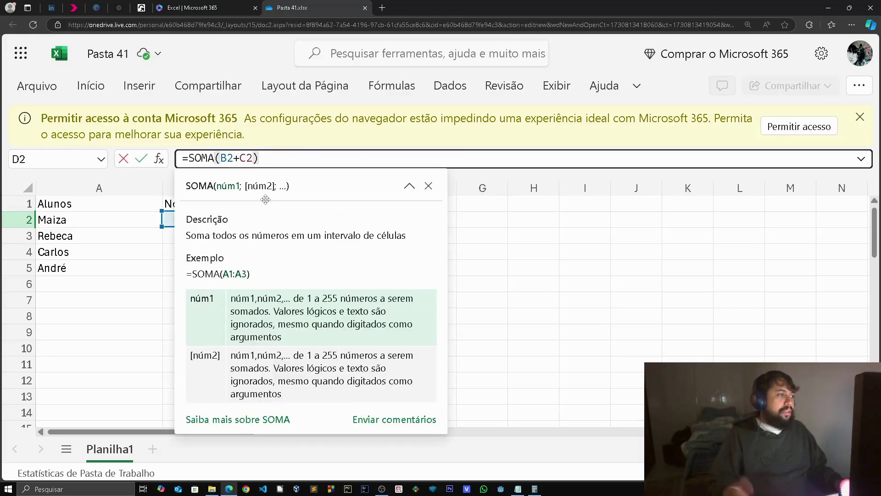
{"action": "key", "text": "BackSpace"}
{"action": "type", "text": "-"}
{"action": "key", "text": "Return"}
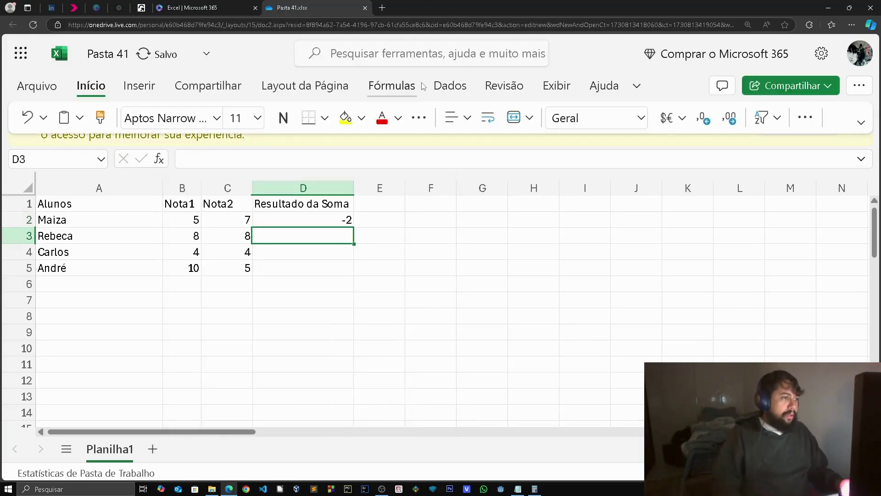
{"action": "left_click", "coordinate": [331, 220]}
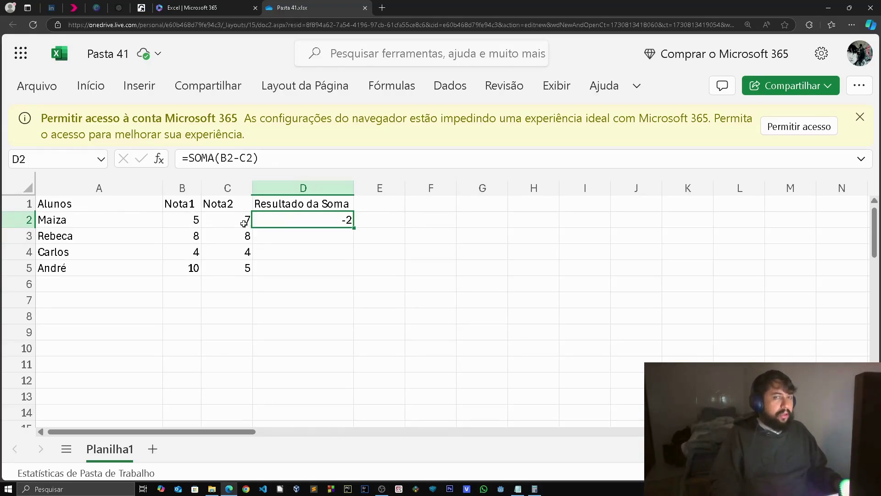
Step: Change the operator in D2's formula to multiplication, making it =SOMA(B2*C2)
{"action": "left_click", "coordinate": [240, 158]}
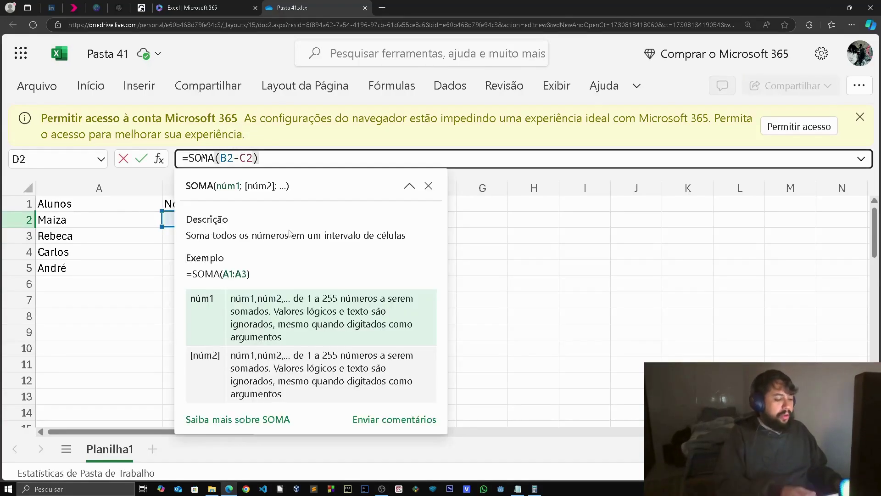
{"action": "key", "text": "BackSpace"}
{"action": "type", "text": "*"}
{"action": "key", "text": "Return"}
{"action": "left_click", "coordinate": [281, 219]}
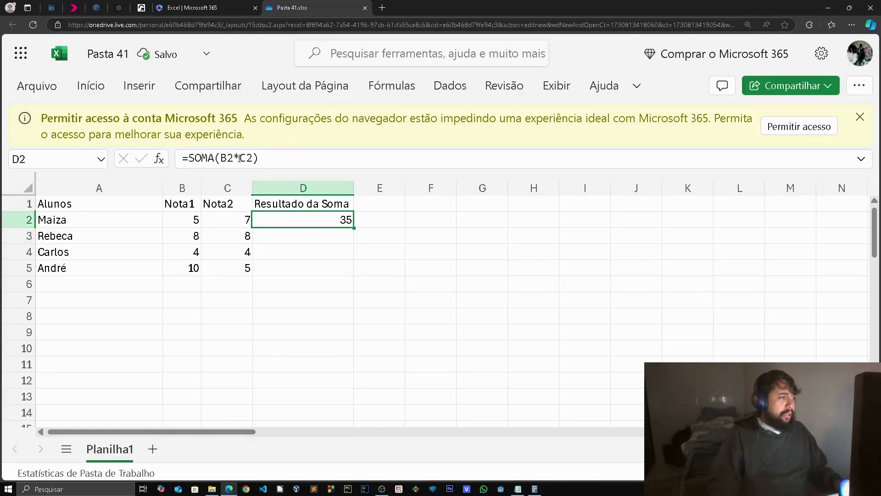
Step: Change the operator in D2's formula to division, making it =SOMA(B2/C2)
{"action": "left_click", "coordinate": [239, 159]}
{"action": "key", "text": "BackSpace"}
{"action": "type", "text": "/"}
{"action": "key", "text": "Return"}
{"action": "left_click", "coordinate": [337, 220]}
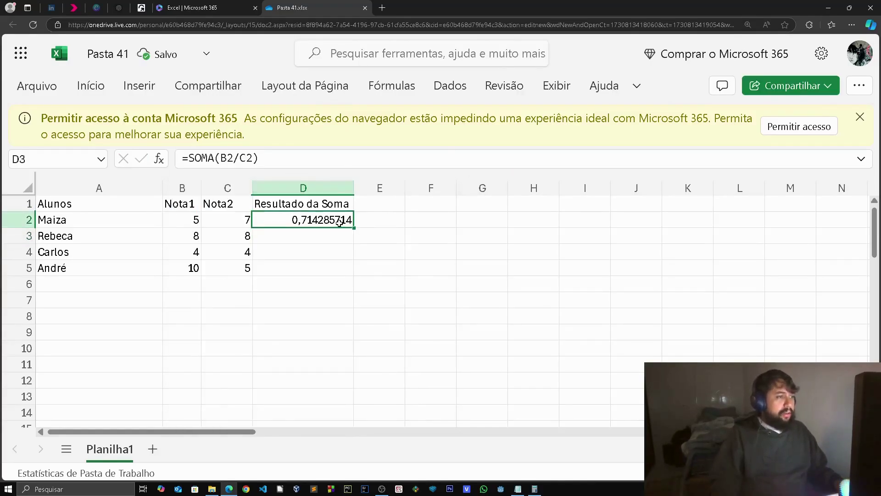
Step: Restore the addition in D2's formula so that it reads =SOMA(B2+C2)
{"action": "left_click", "coordinate": [239, 159]}
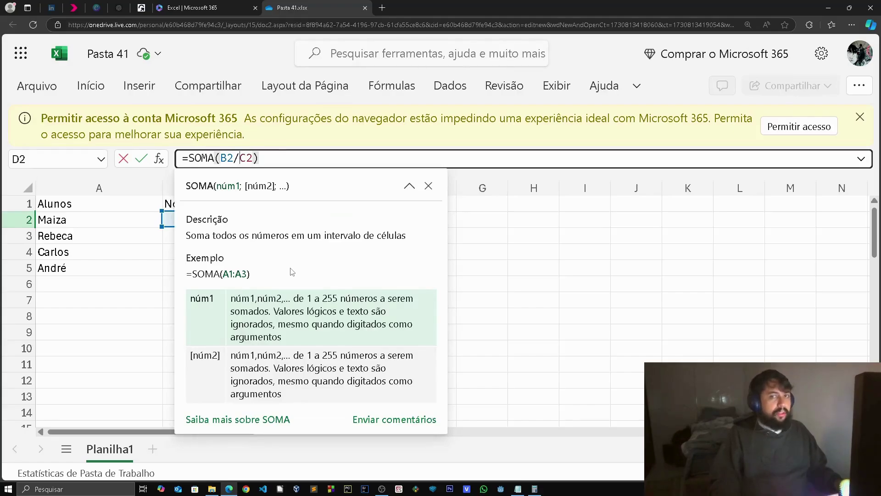
{"action": "key", "text": "BackSpace"}
{"action": "type", "text": ";"}
{"action": "key", "text": "Return"}
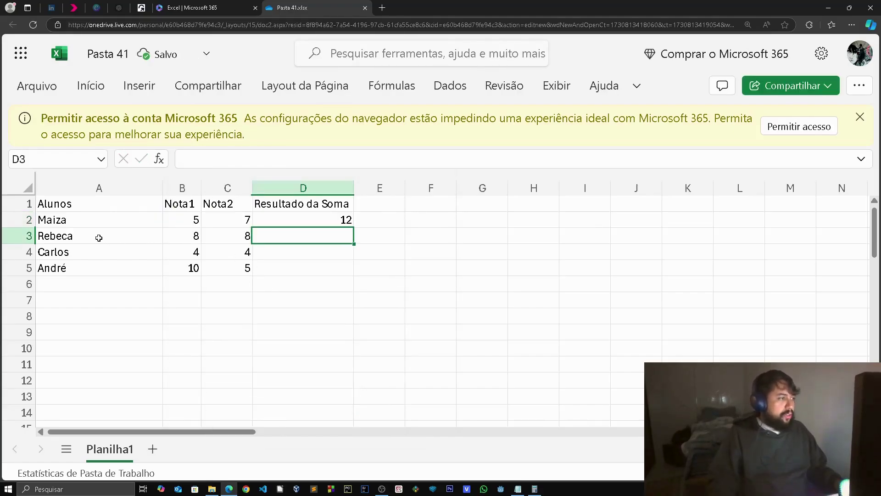
{"action": "left_click_drag", "start_coordinate": [99, 238], "coordinate": [99, 268]}
{"action": "left_click", "coordinate": [292, 236]}
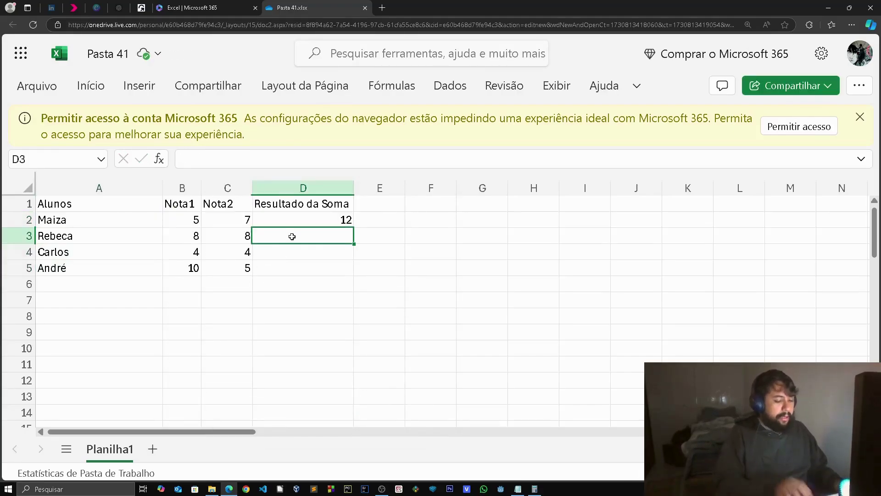
{"action": "type", "text": "=soma("}
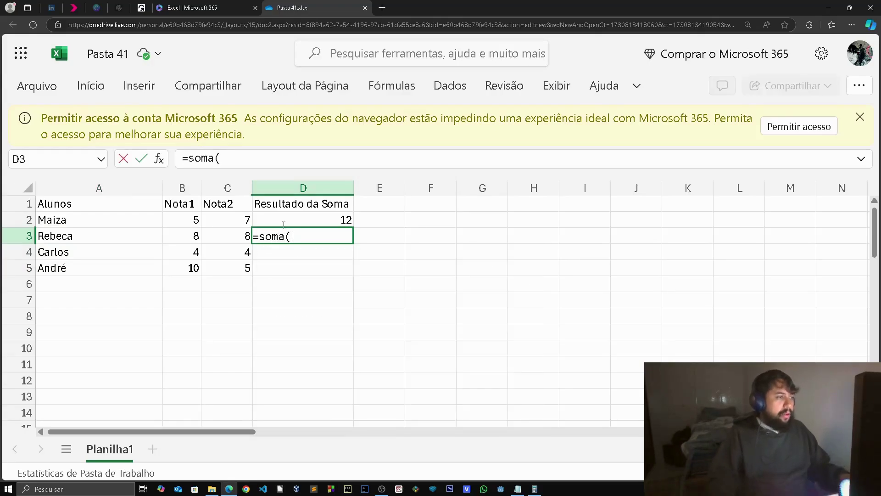
{"action": "key", "text": "Escape"}
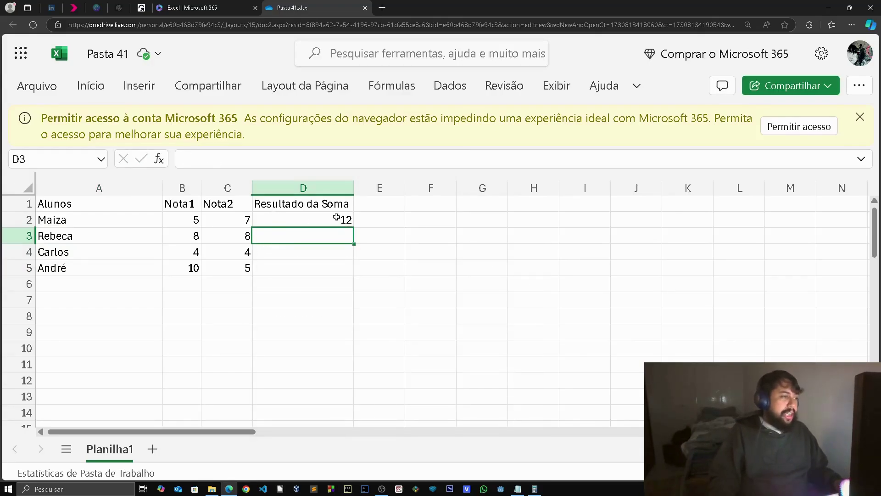
Step: Examine the formula in D2 and the grade cells and empty result cells of rows 3 and 4
{"action": "left_click", "coordinate": [330, 219]}
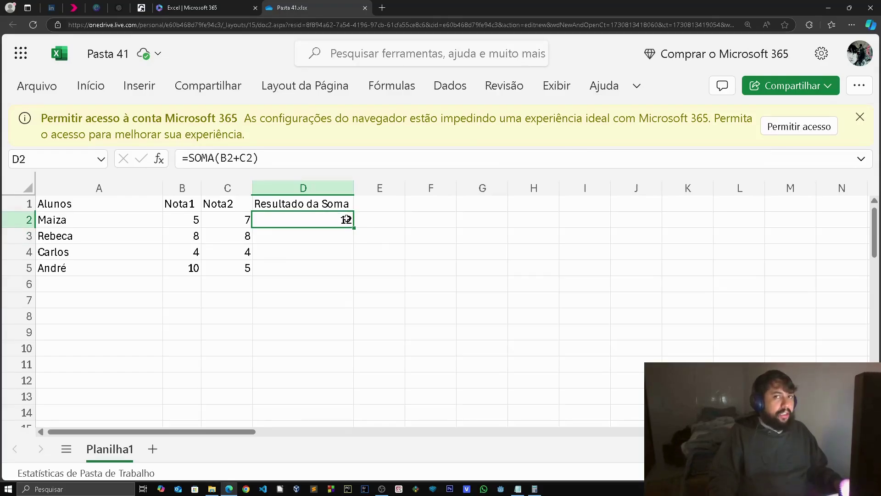
{"action": "left_click", "coordinate": [317, 235]}
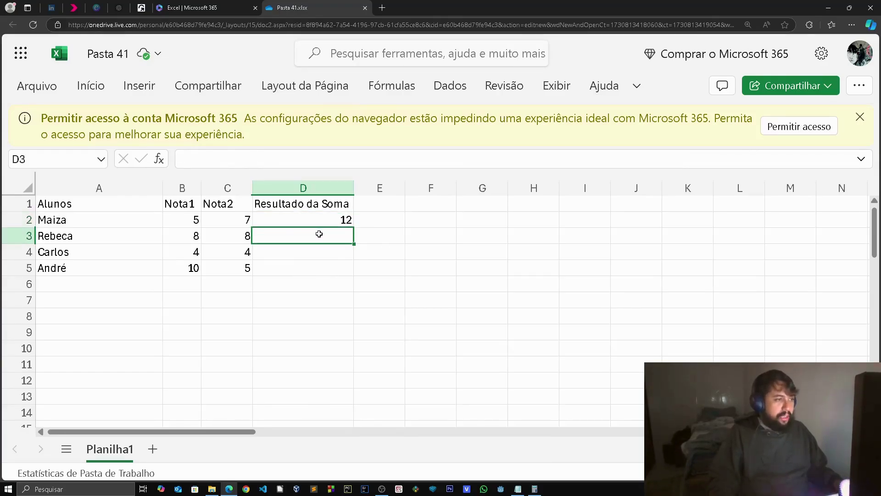
{"action": "left_click", "coordinate": [190, 237]}
{"action": "left_click", "coordinate": [246, 236]}
{"action": "left_click", "coordinate": [280, 256]}
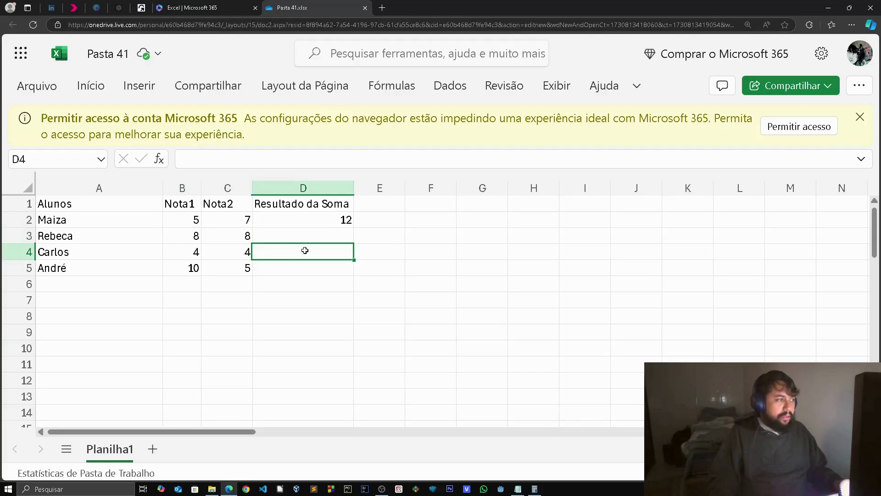
{"action": "left_click", "coordinate": [192, 254]}
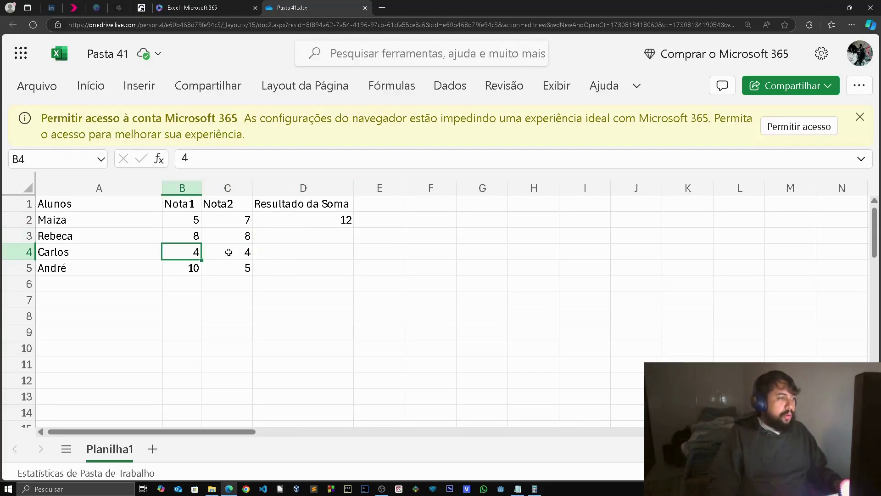
{"action": "left_click", "coordinate": [232, 253]}
Step: Fill the SOMA formula from D2 down to D5 for the remaining students
{"action": "left_click", "coordinate": [336, 220]}
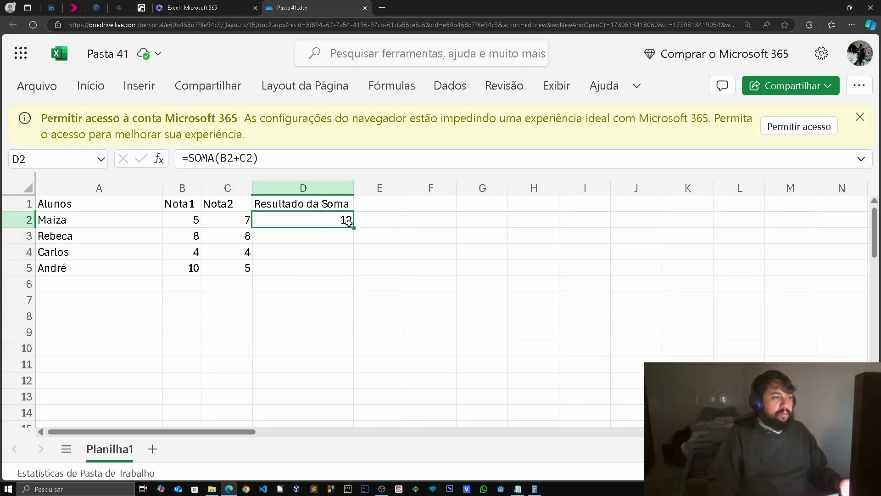
{"action": "scroll", "coordinate": [336, 220], "scroll_direction": "up", "scroll_amount": 2}
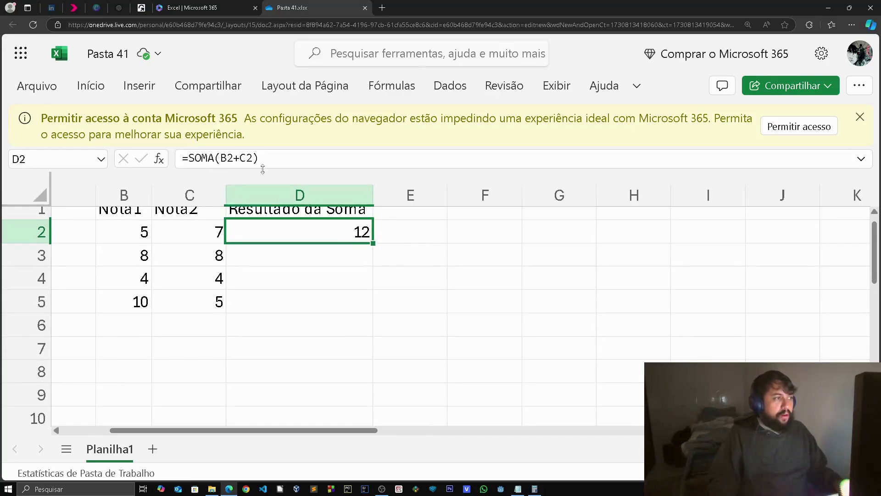
{"action": "double_click", "coordinate": [373, 243]}
Step: Inspect the filled SOMA formulas in cells D2 to D5 and the grade cells each one references
{"action": "left_click", "coordinate": [269, 248]}
{"action": "left_click_drag", "start_coordinate": [269, 248], "coordinate": [338, 252]}
{"action": "double_click", "coordinate": [335, 253]}
{"action": "key", "text": "Escape"}
{"action": "double_click", "coordinate": [356, 234]}
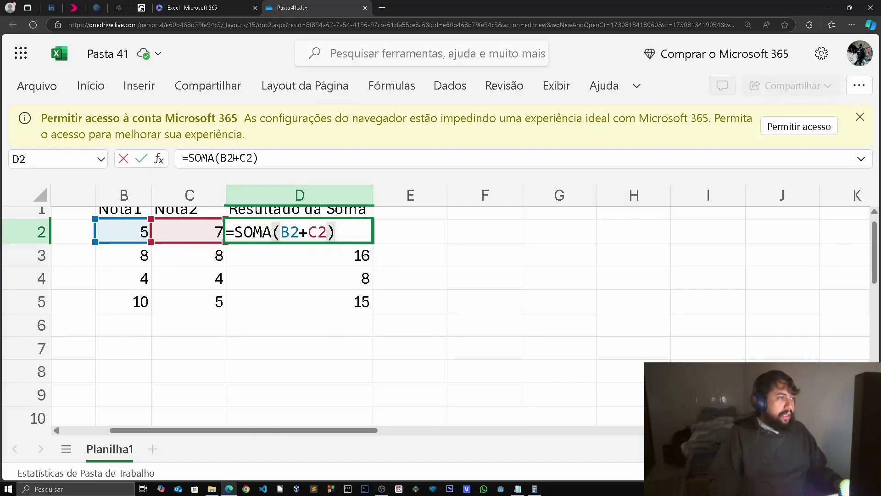
{"action": "key", "text": "Escape"}
{"action": "double_click", "coordinate": [355, 284]}
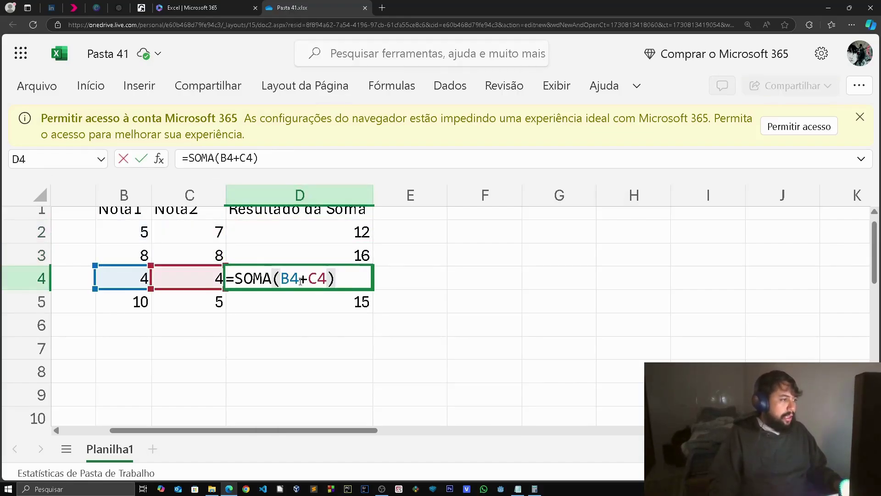
{"action": "key", "text": "Escape"}
{"action": "double_click", "coordinate": [305, 303]}
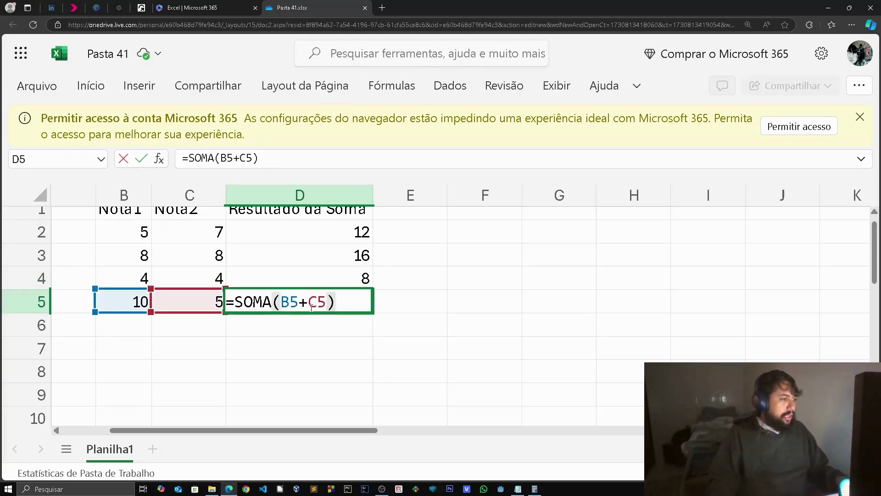
{"action": "key", "text": "Escape"}
Step: Change D2's formula to the subtraction =SOMA(B2-C2) and fill it down to D5
{"action": "left_click", "coordinate": [362, 232]}
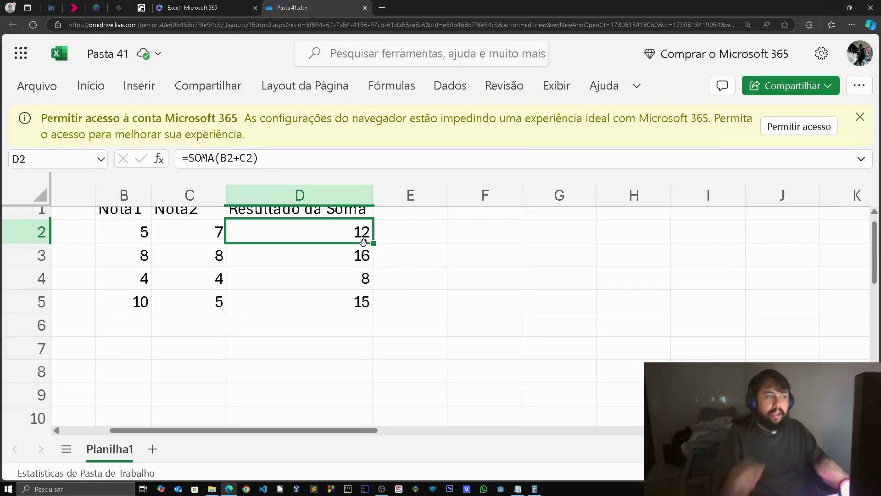
{"action": "key", "text": "BackSpace"}
{"action": "type", "text": "-"}
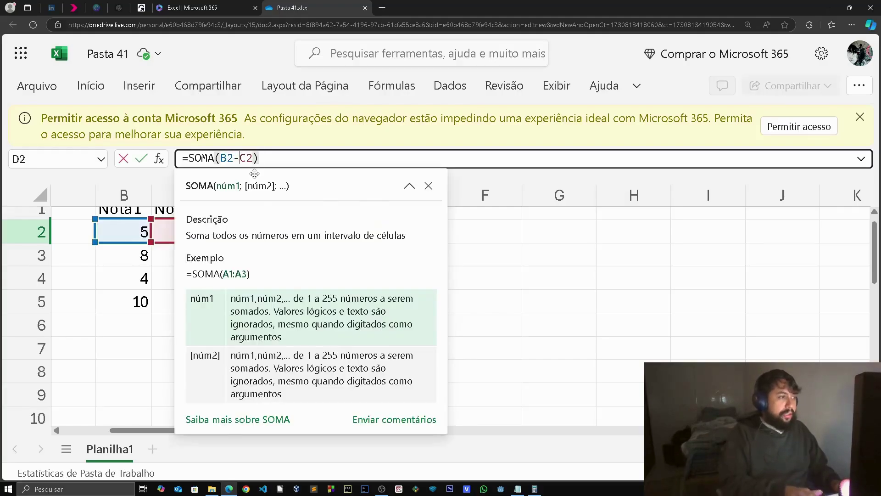
{"action": "key", "text": "Return"}
{"action": "left_click", "coordinate": [335, 231]}
{"action": "double_click", "coordinate": [372, 243]}
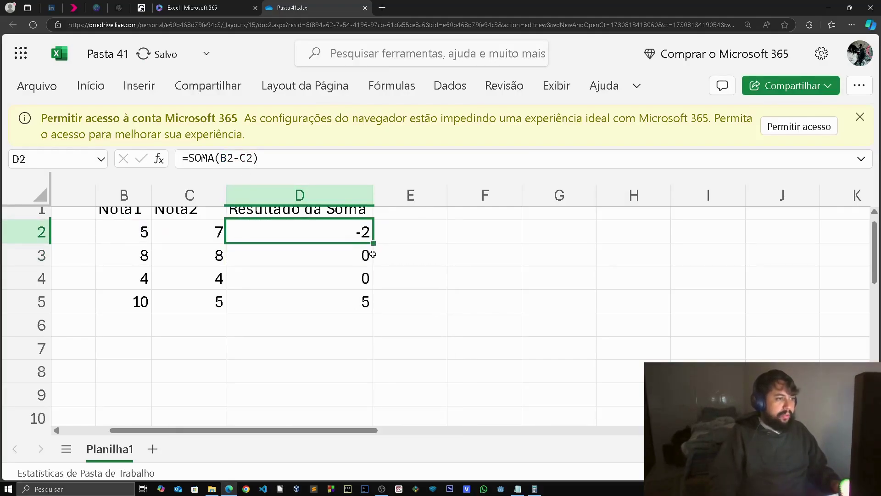
{"action": "left_click_drag", "start_coordinate": [368, 252], "coordinate": [74, 255]}
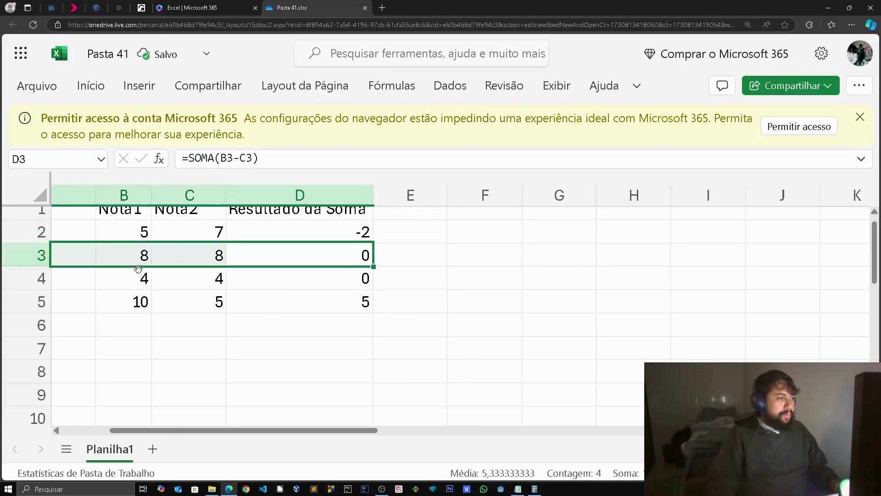
Step: Change D2's formula to the multiplication =SOMA(B2*C2) and fill it down to D5
{"action": "left_click", "coordinate": [334, 232]}
{"action": "left_click", "coordinate": [236, 158]}
{"action": "key", "text": "BackSpace"}
{"action": "type", "text": "*"}
{"action": "key", "text": "Return"}
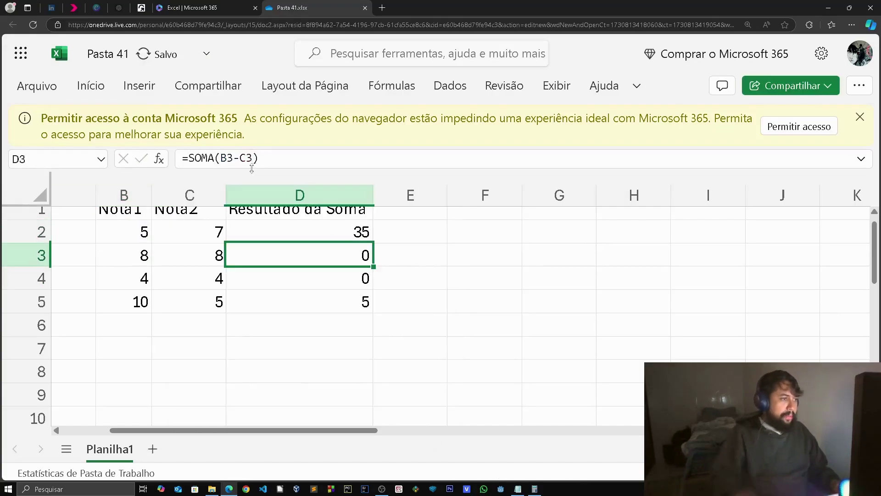
{"action": "left_click", "coordinate": [344, 229]}
{"action": "double_click", "coordinate": [374, 243]}
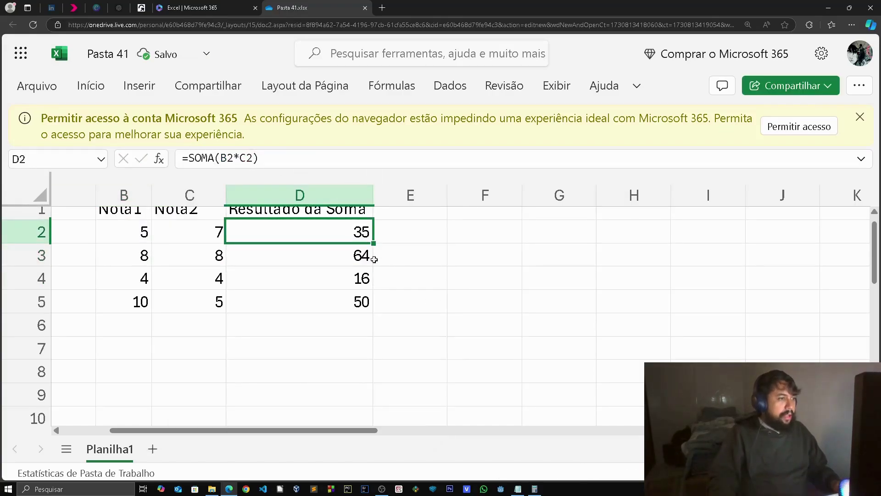
{"action": "left_click_drag", "start_coordinate": [431, 275], "coordinate": [3, 171]}
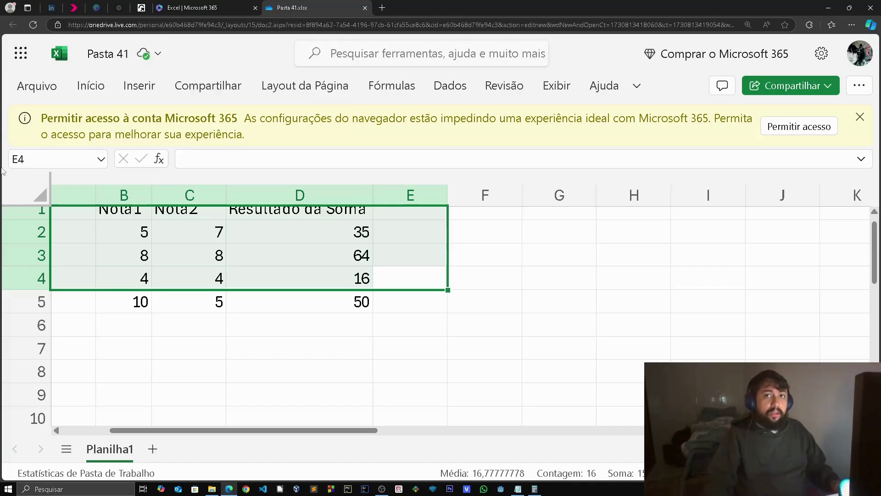
{"action": "left_click", "coordinate": [471, 253]}
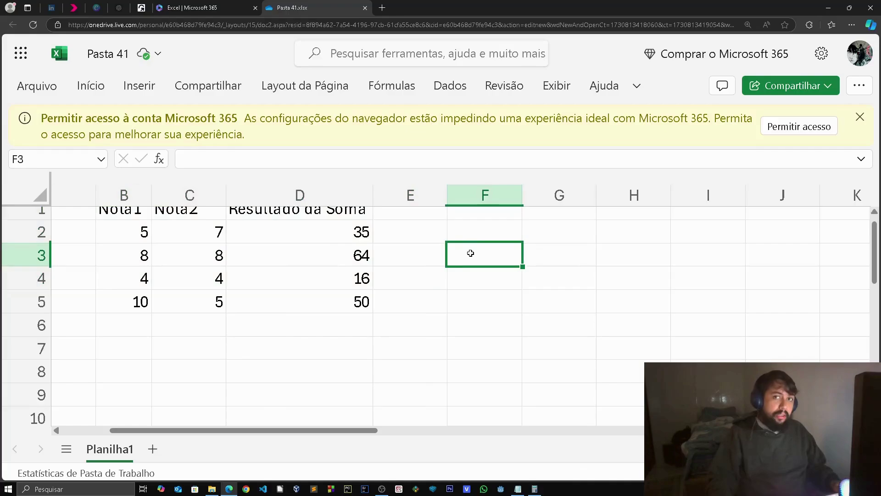